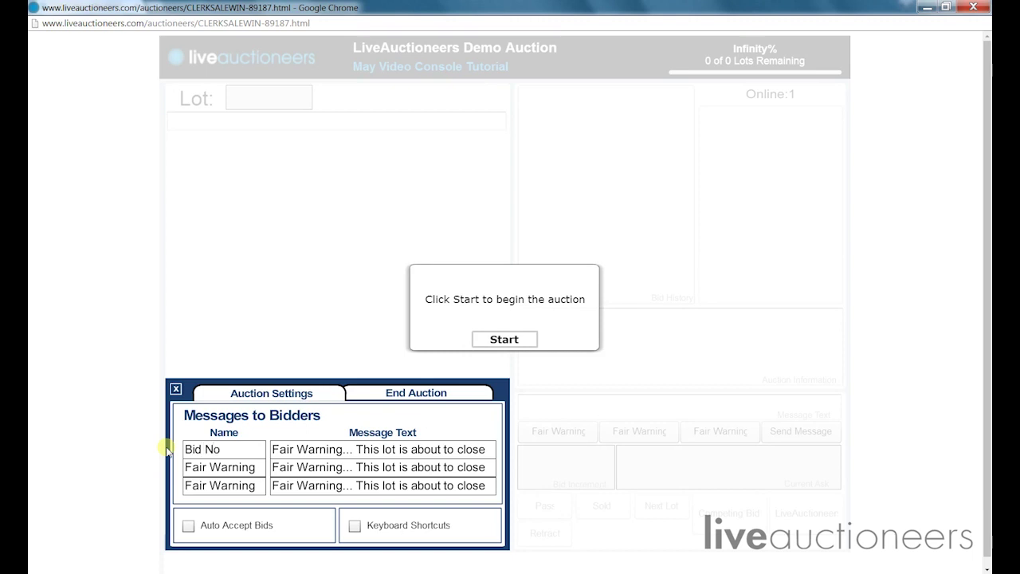
- Replace the message text of the Bid Now bidder message with "Hurry up and bid!!!"
key(Tab)
key(Delete)
key(Delete)
key(Delete)
key(Delete)
key(Delete)
key(Delete)
key(Delete)
key(Delete)
key(Delete)
key(Delete)
key(Delete)
key(Delete)
key(Delete)
key(Delete)
key(Delete)
key(Delete)
key(Delete)
key(Delete)
key(Delete)
key(Delete)
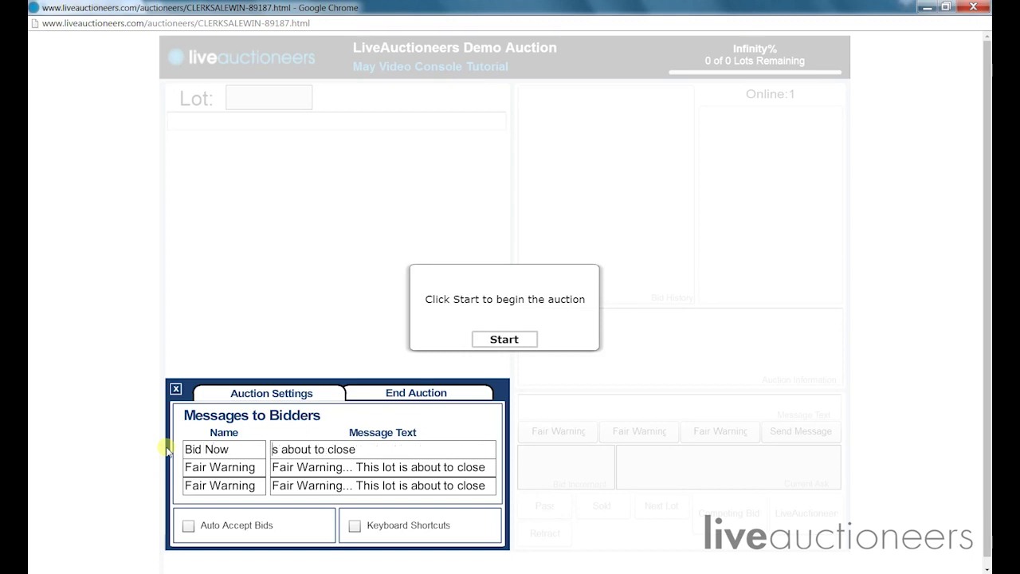
text(Hurry up and b)
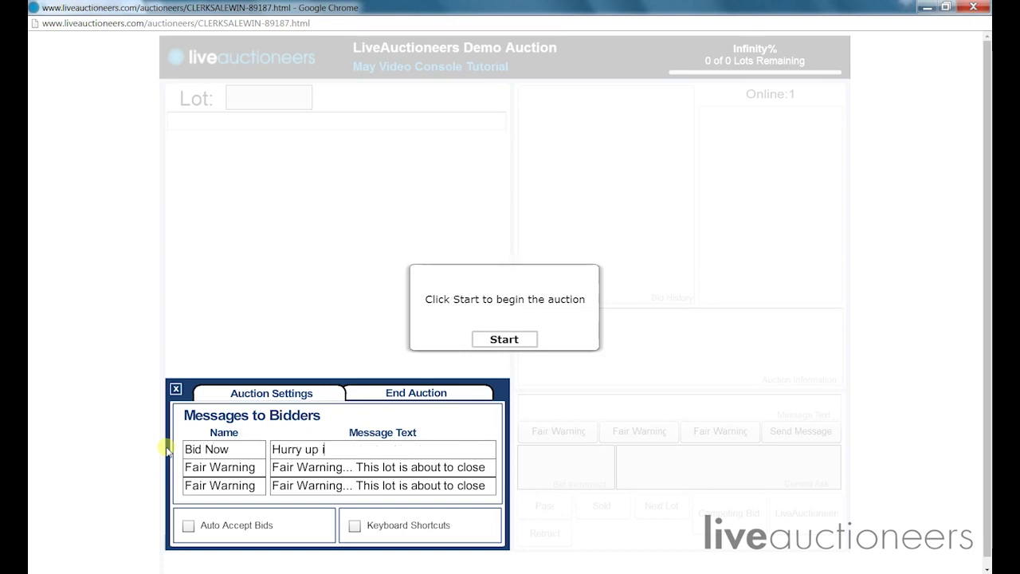
text(id!!!)
key(Tab)
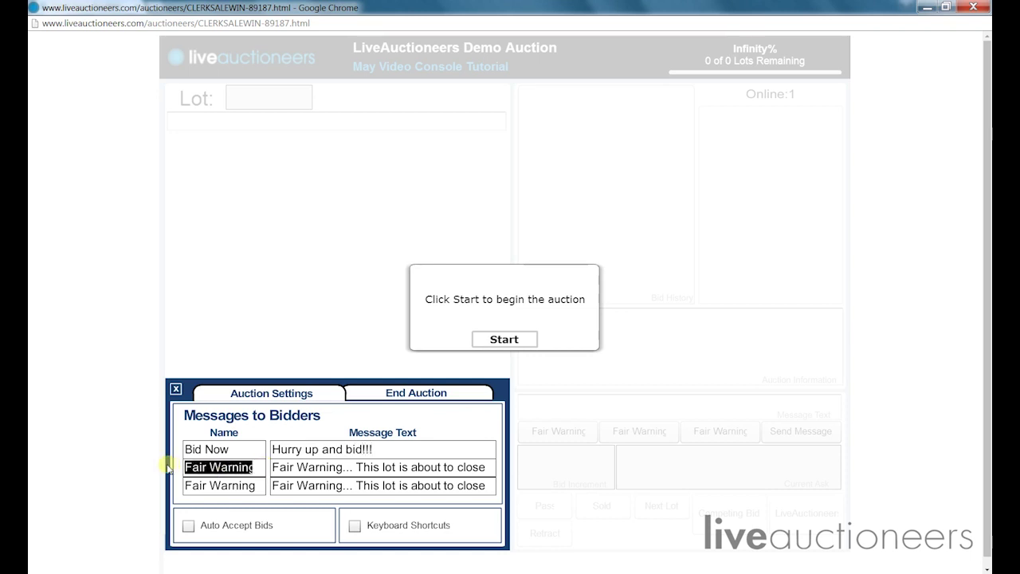
- Name the second bidder message Going and set its text to "Going once, going twice!!!"
text(Going)
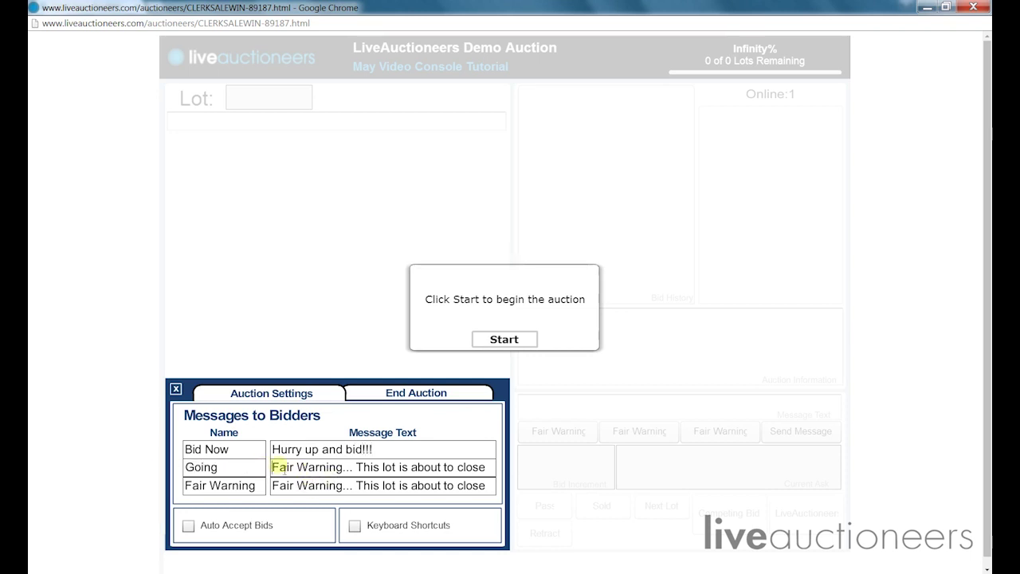
key(Tab)
text(Going once, going twice!!!)
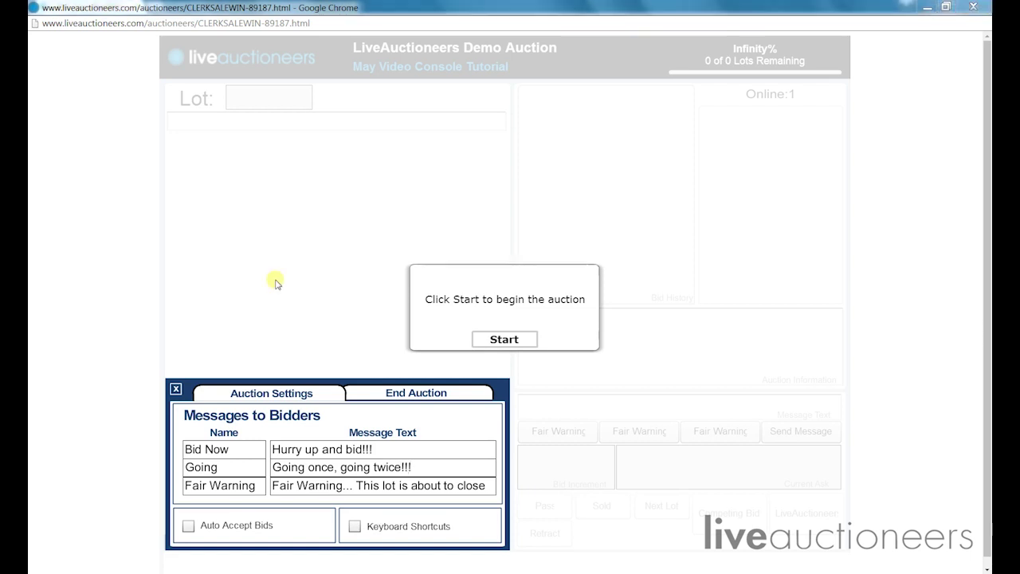
- Close the auction settings and start the auction
click(176, 391)
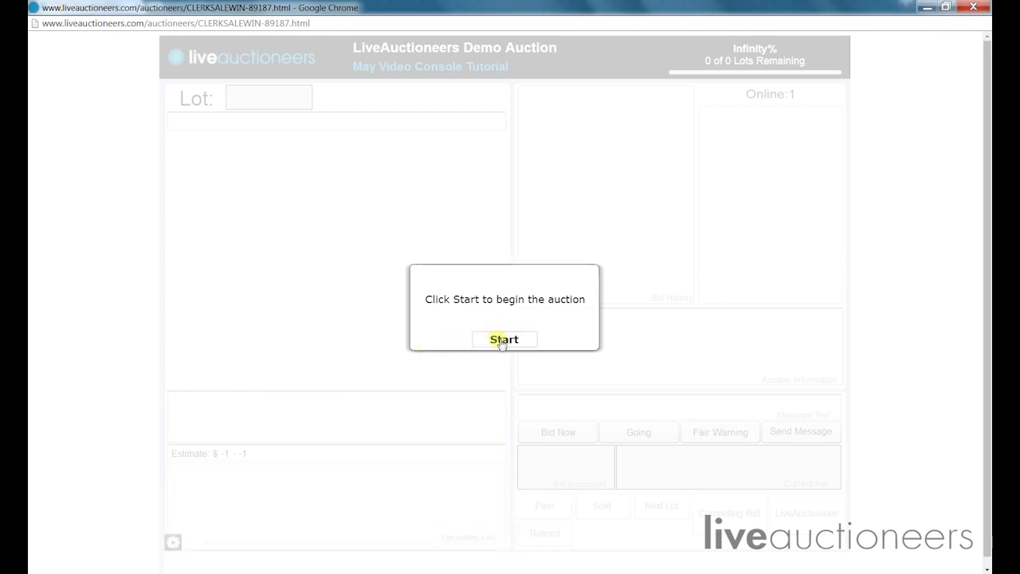
click(499, 339)
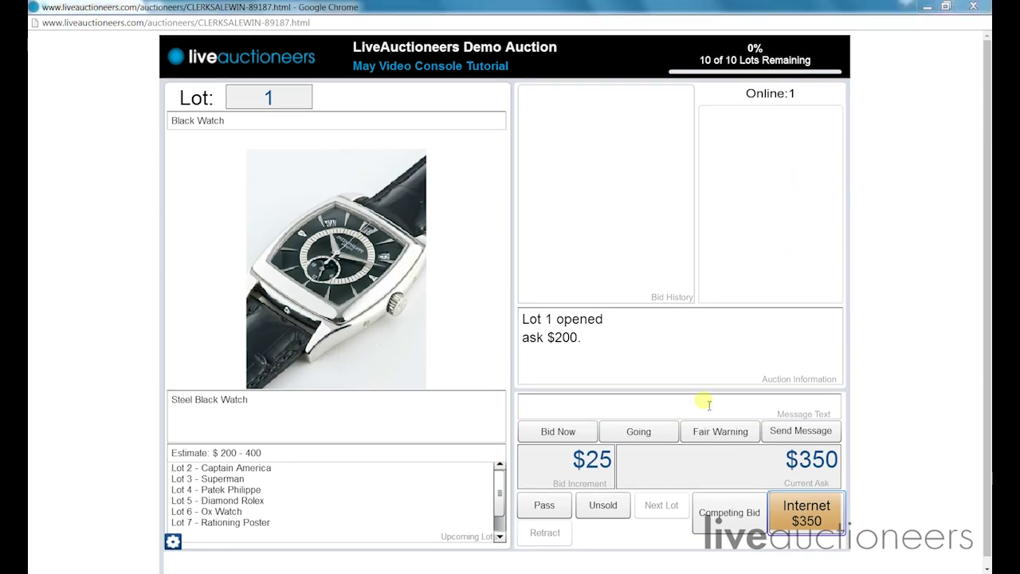
- Send bidders the custom message "We are taking a break." and the preset Bid Now, Going and Fair Warning messages
click(625, 411)
text(We are taking a break)
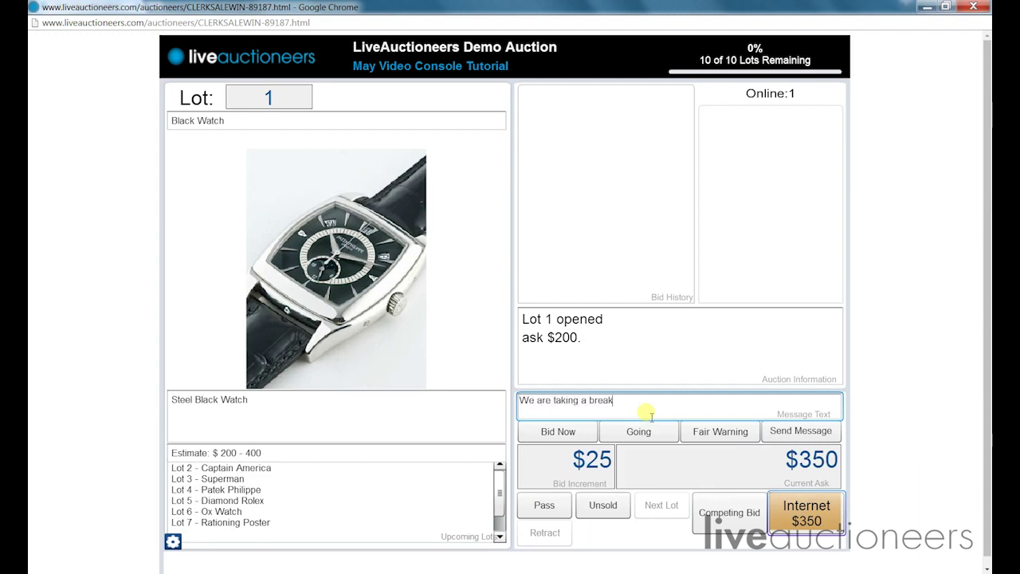
text(.)
click(779, 437)
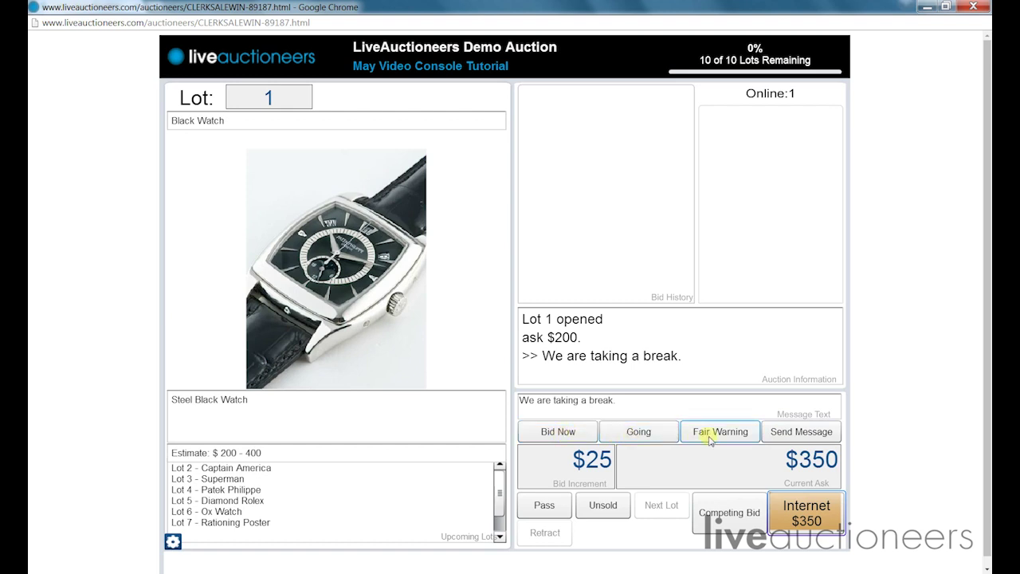
click(631, 434)
click(705, 437)
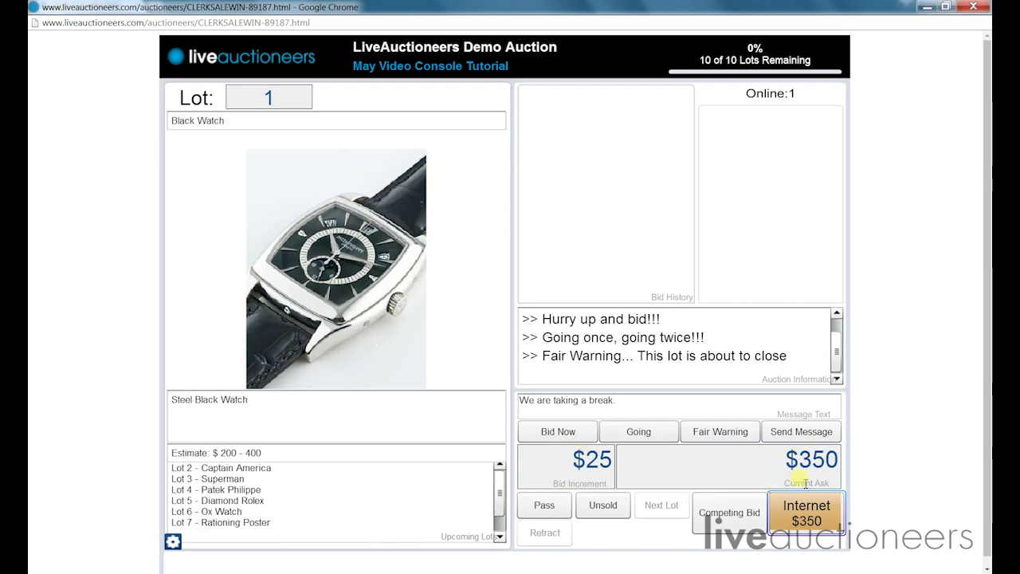
- View the selectable bid increments for lot 1
double_click(593, 468)
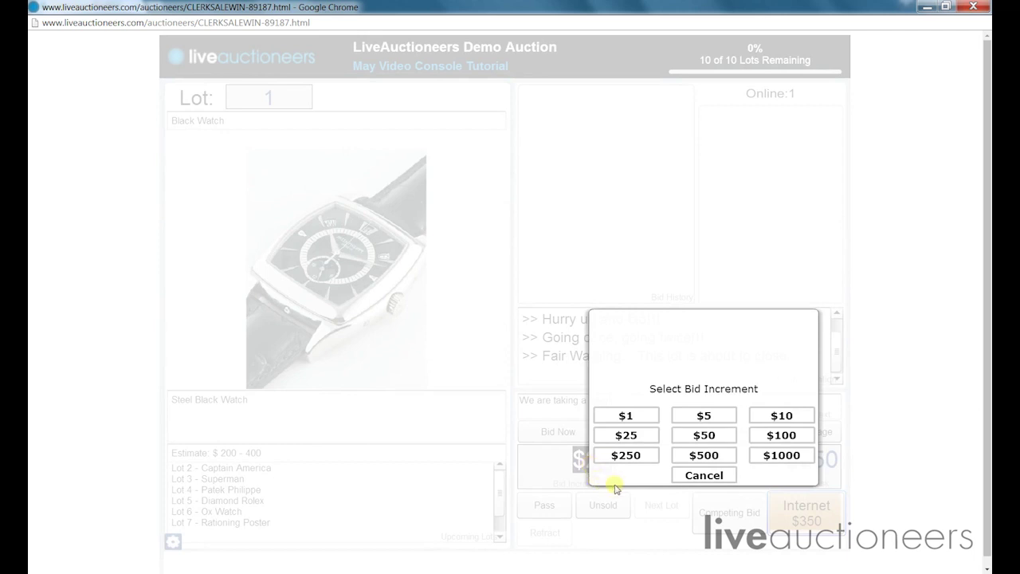
click(687, 477)
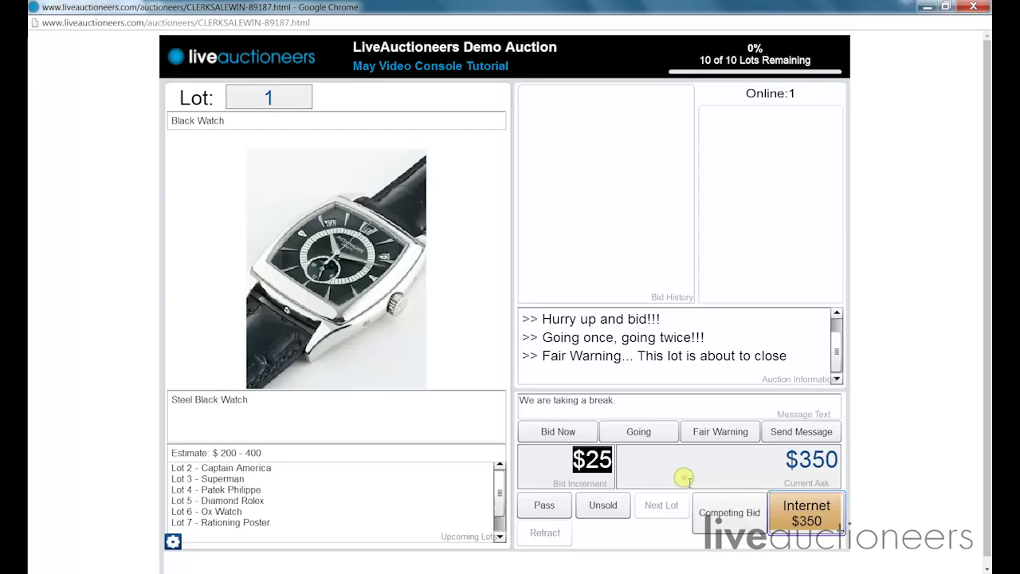
click(589, 460)
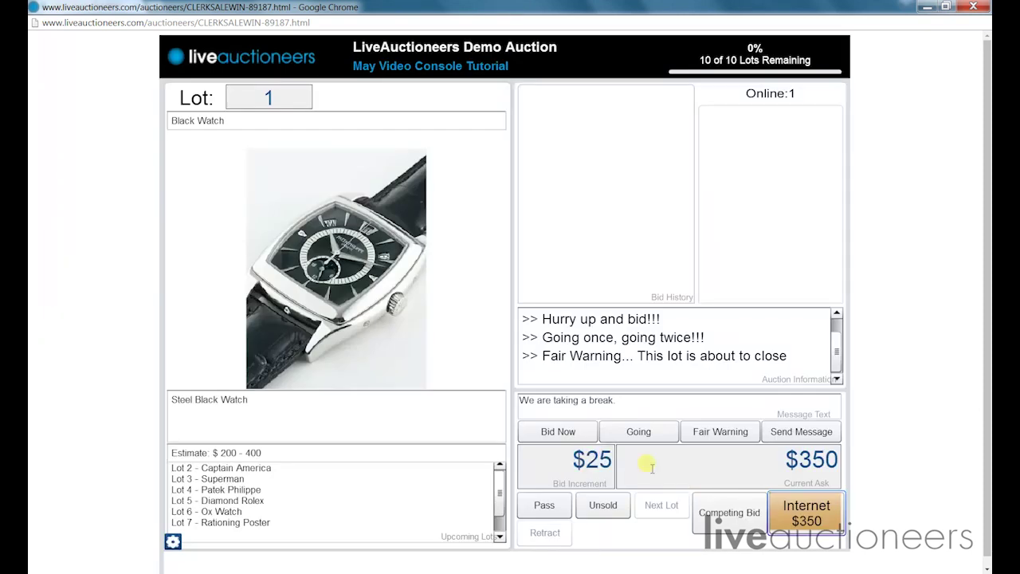
- Set the current ask for lot 1 to $500
drag(780, 465, 857, 458)
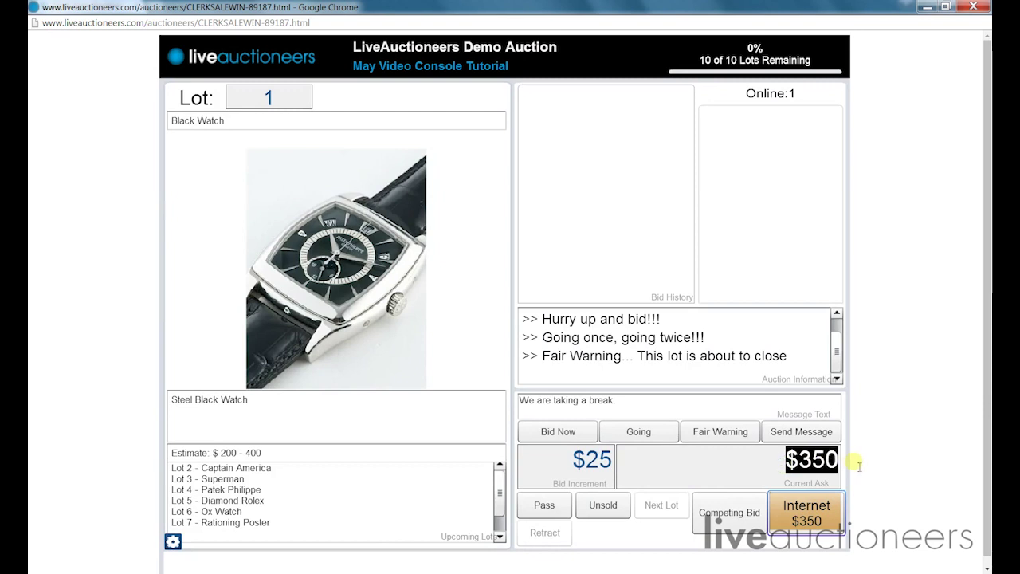
text(500)
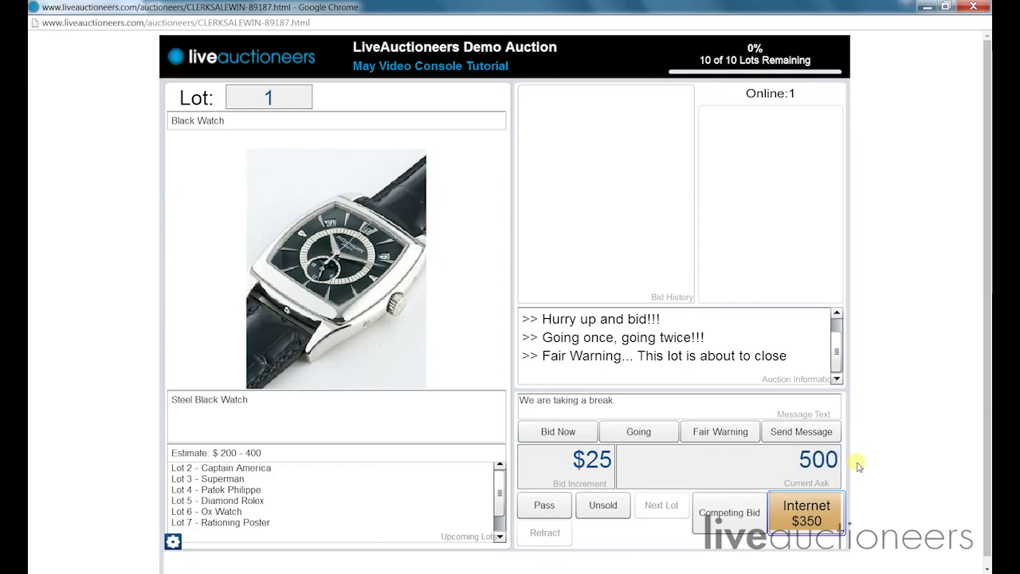
key(Return)
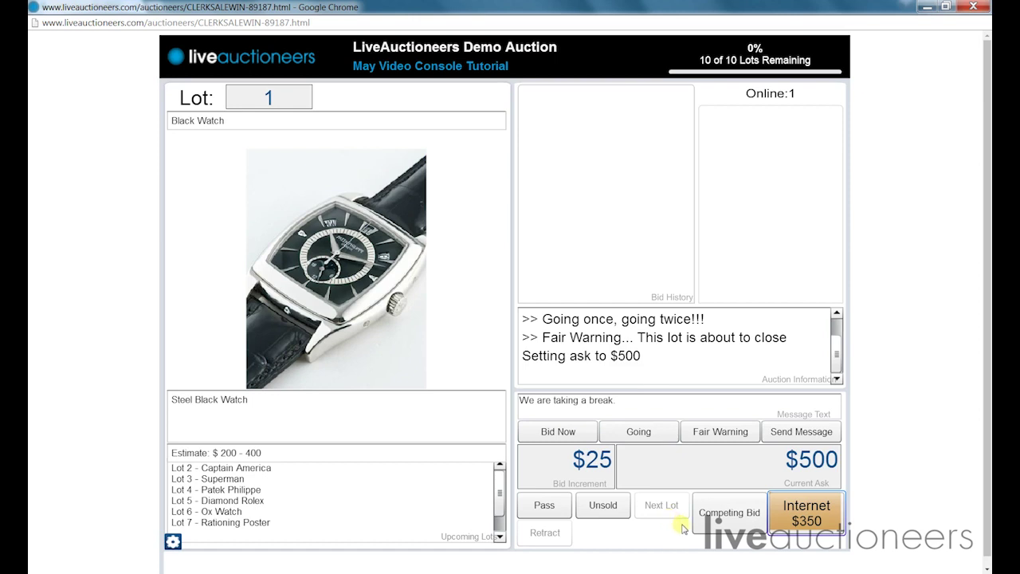
- Record competing bids on lot 1 from $500 up to $850 and accept the $900 Internet bid
click(725, 515)
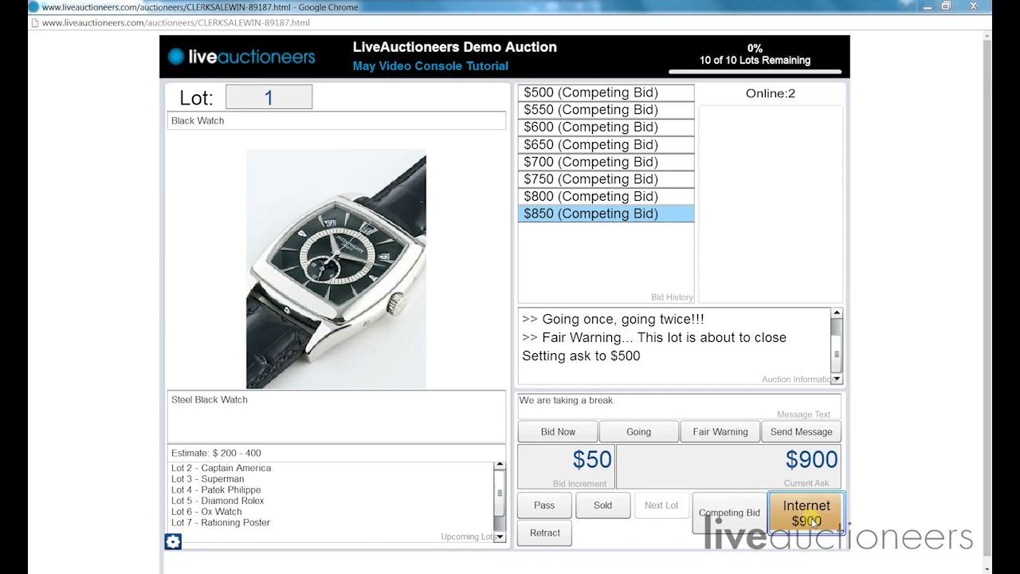
click(811, 520)
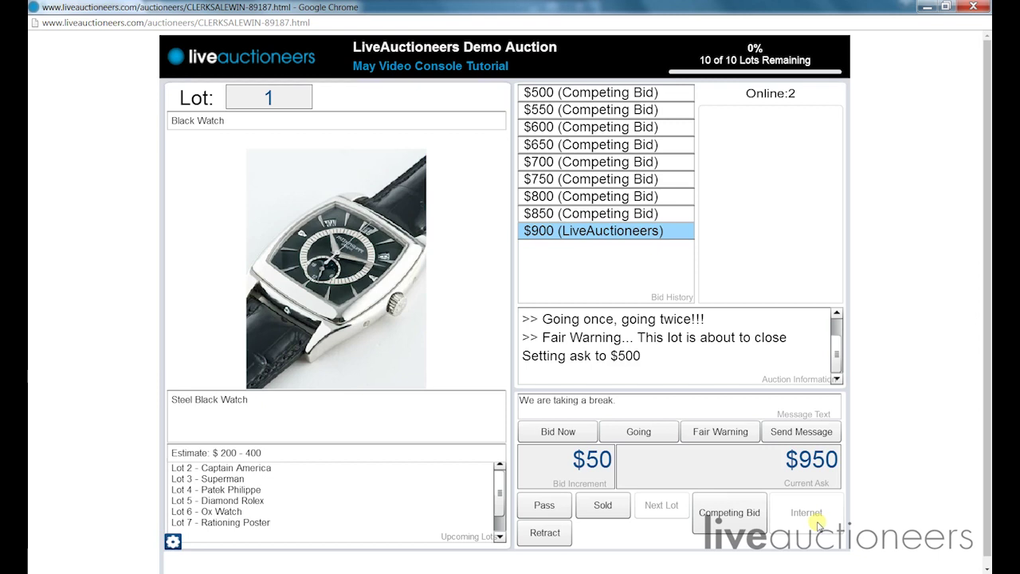
- Record competing bids of $950 and $1000 on lot 1 and retract the last one
click(733, 514)
click(734, 514)
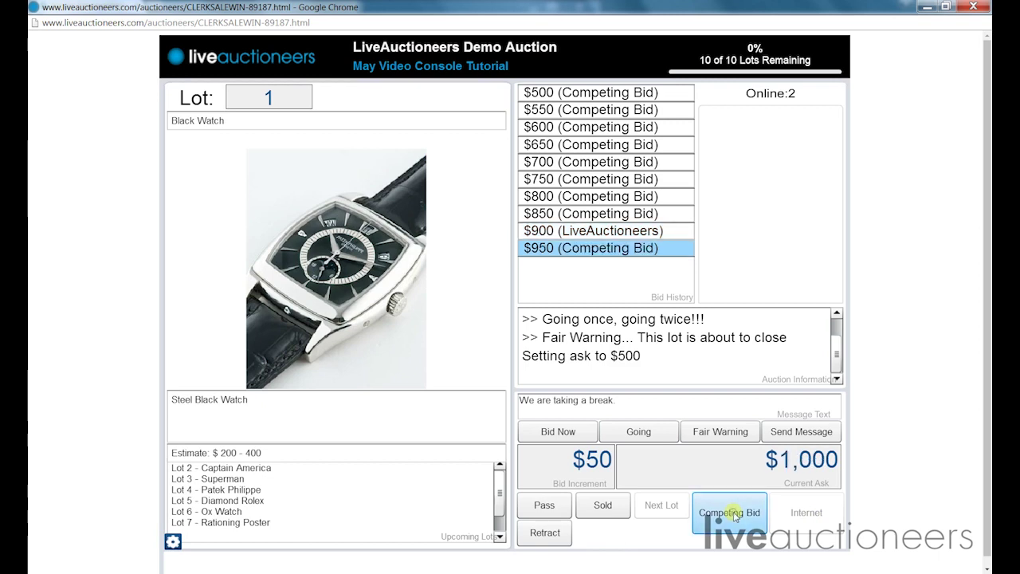
click(543, 534)
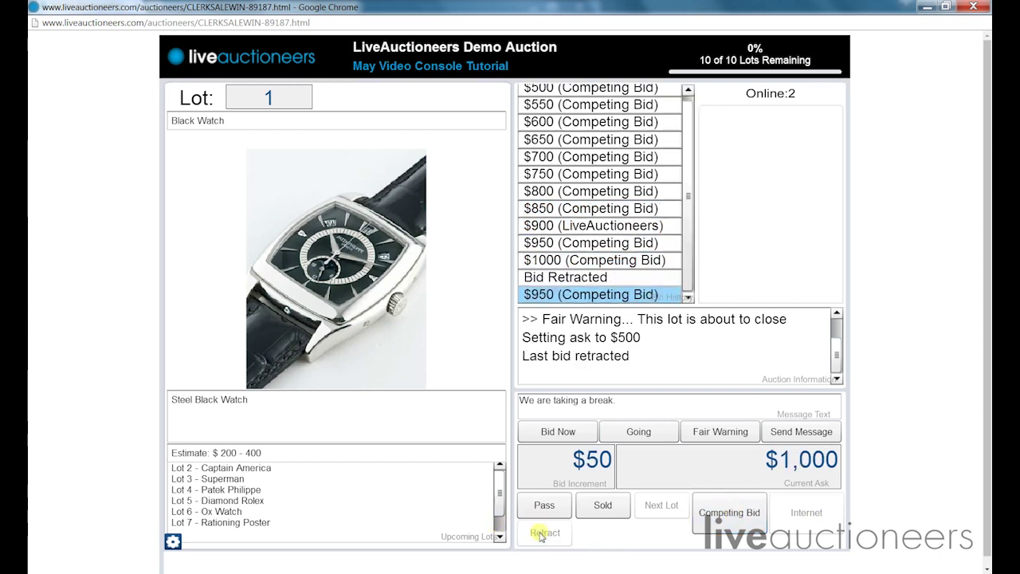
- Record three more competing bids on lot 1 at $1000, $1100 and $1200
click(717, 522)
click(717, 522)
click(717, 522)
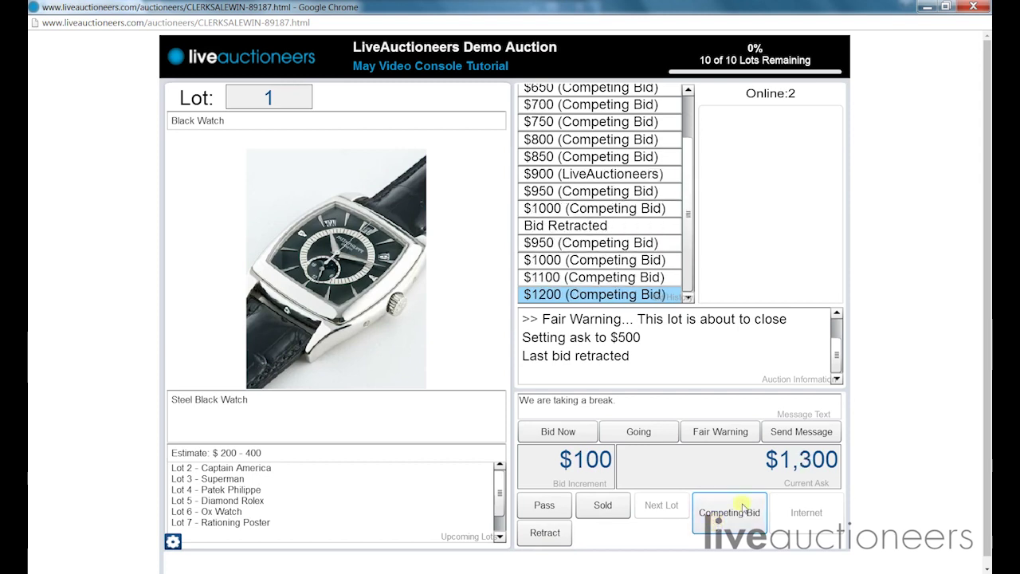
- Set the current ask for lot 1 to $1,000
drag(757, 463, 848, 462)
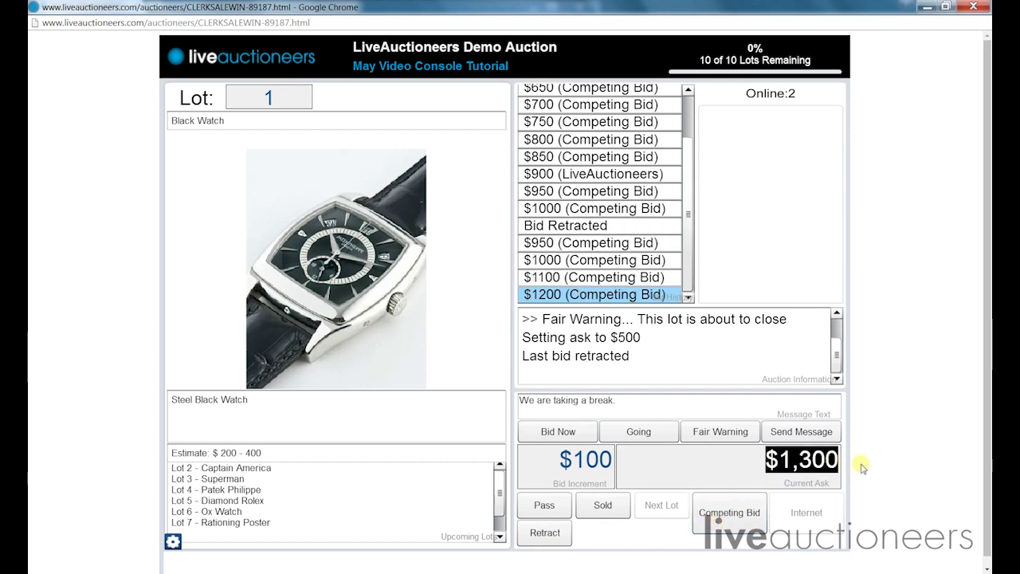
text(1000)
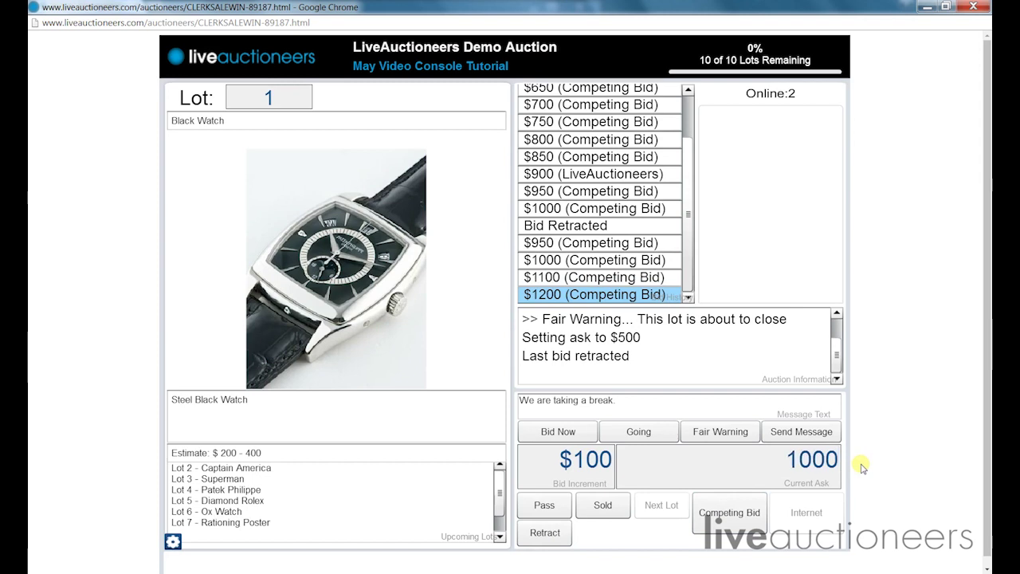
key(Return)
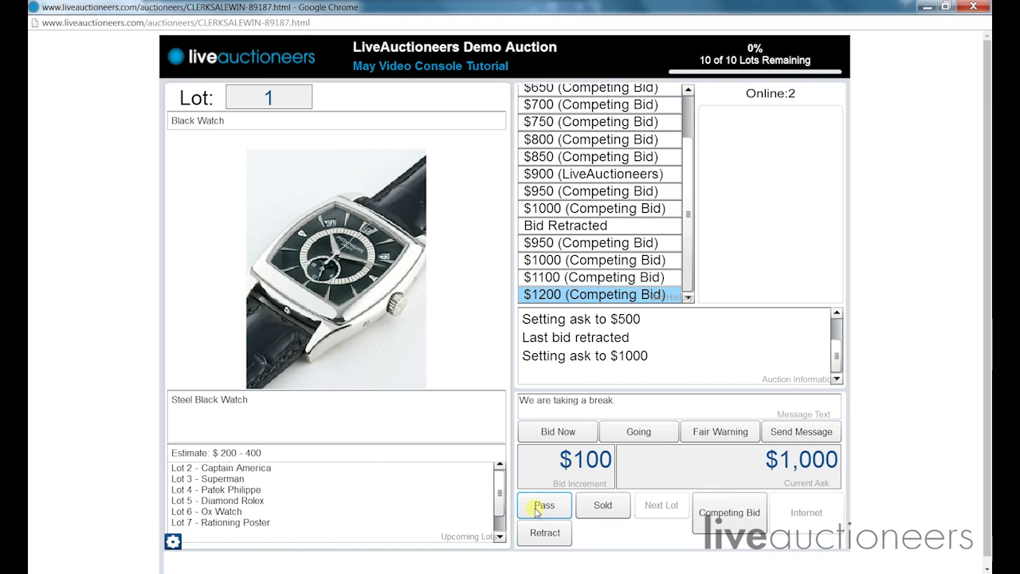
- Mark lot 1 as sold and reopen it
click(591, 510)
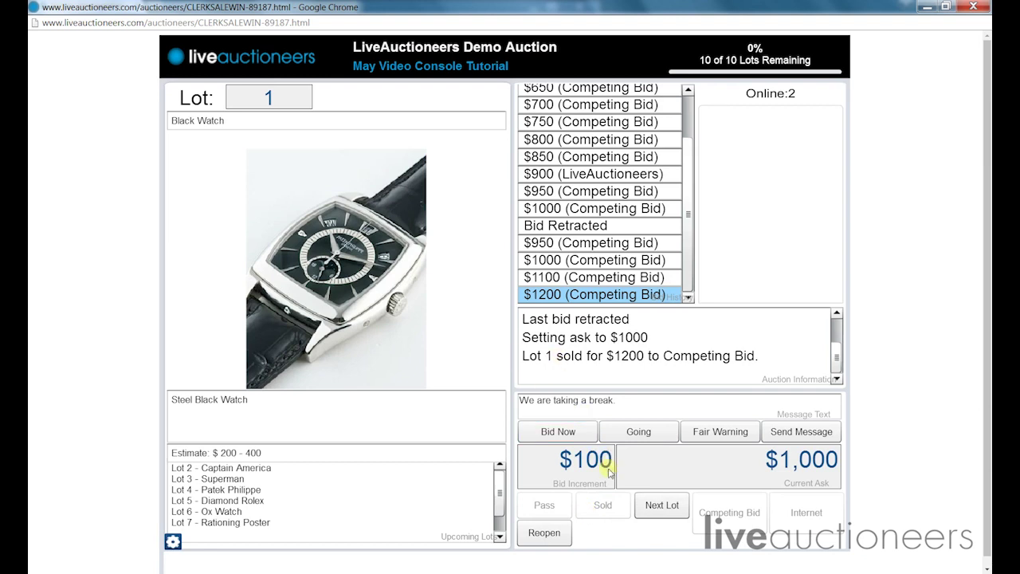
click(559, 535)
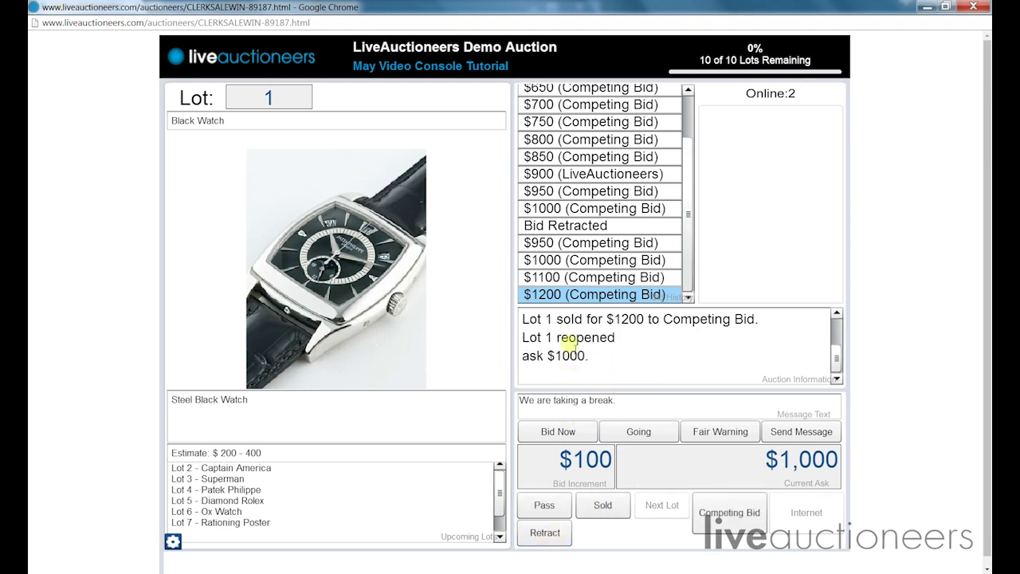
- Pass lot 1 and advance to the next lot
click(549, 509)
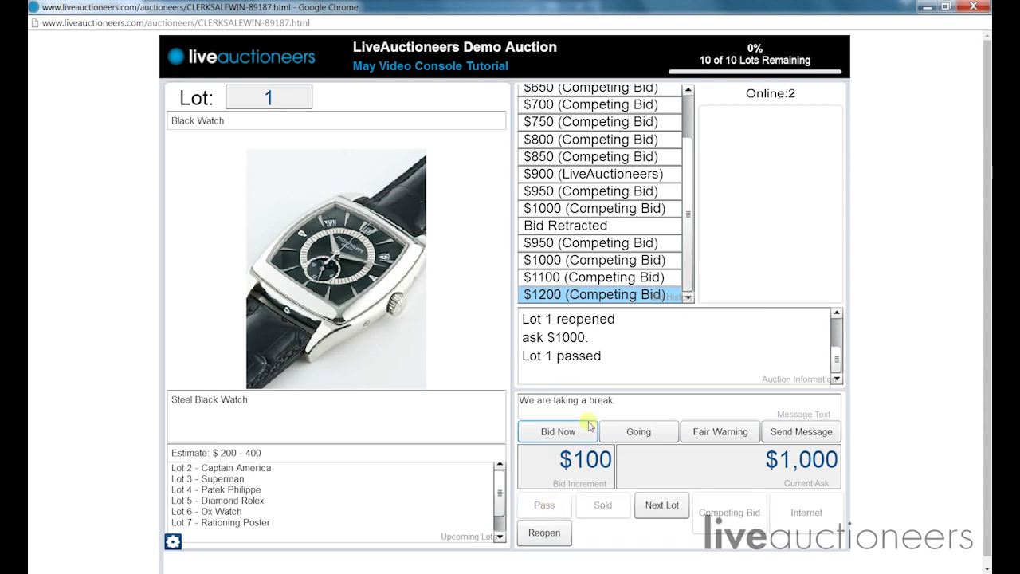
click(658, 510)
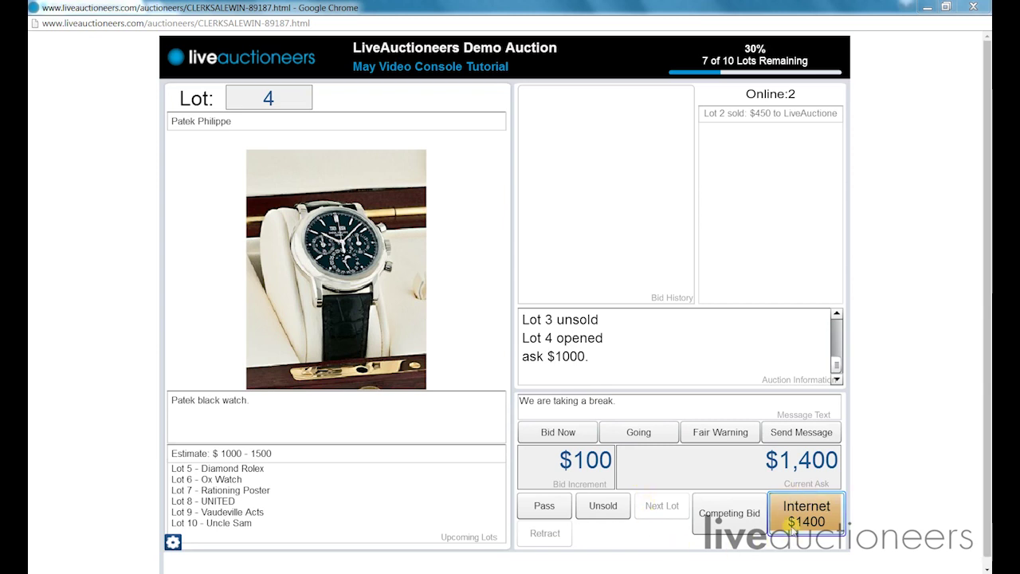
- Accept the $1400 Internet bid on lot 4, the Patek Philippe watch
click(807, 519)
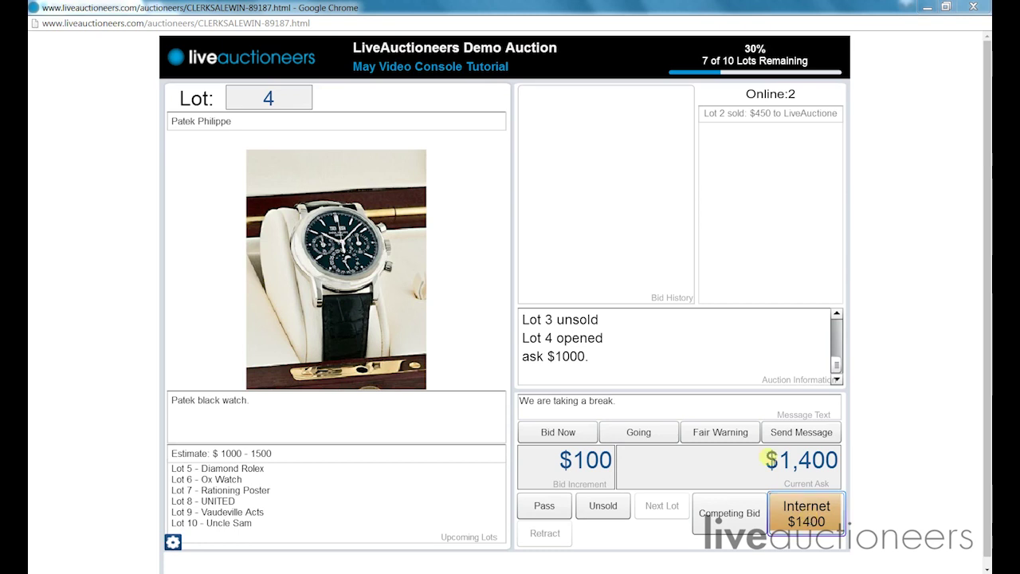
click(800, 519)
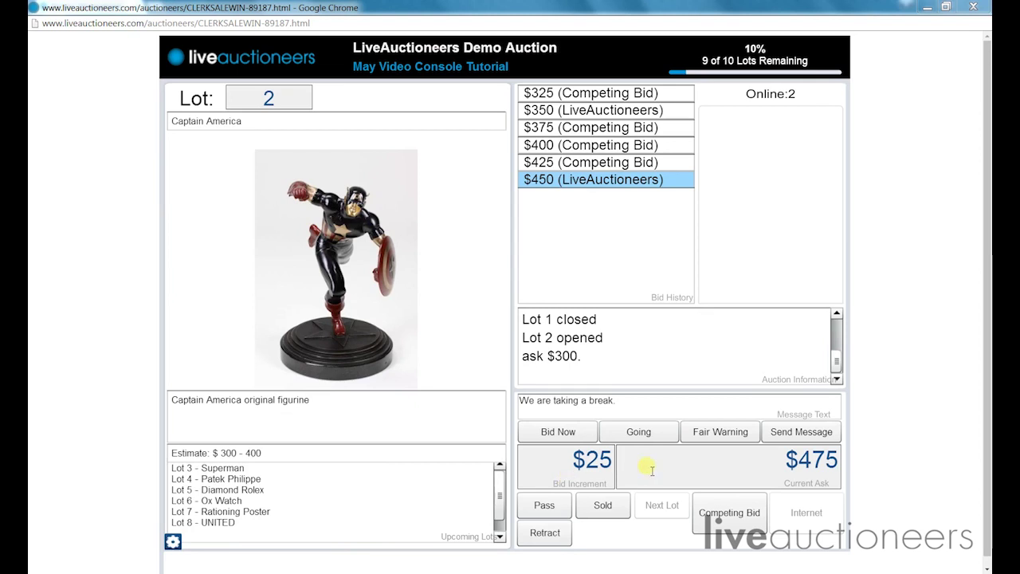
- Mark lot 2, the Captain America figurine, as sold for $450 to LiveAuctioneers and open lot 3
click(607, 506)
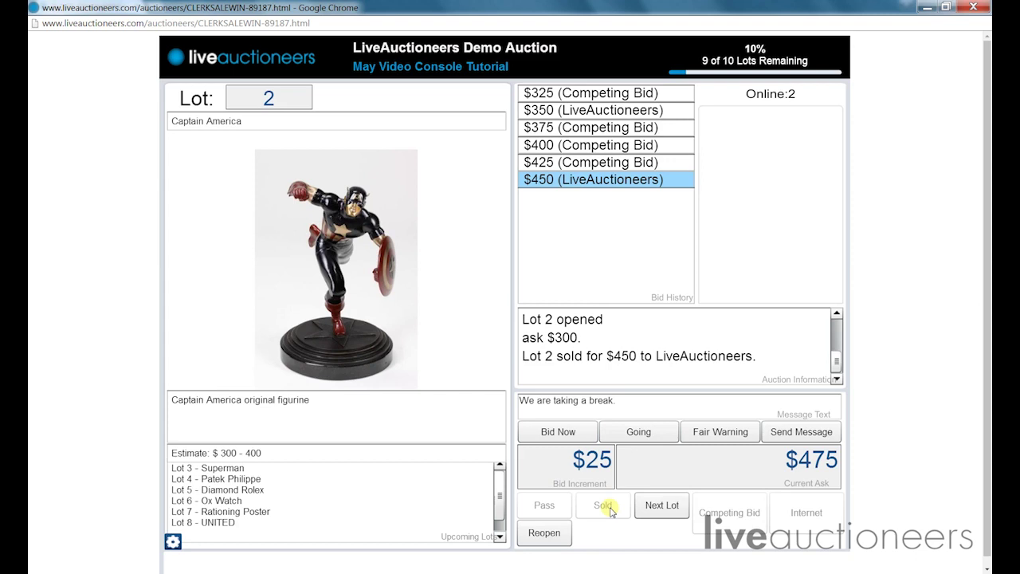
click(660, 505)
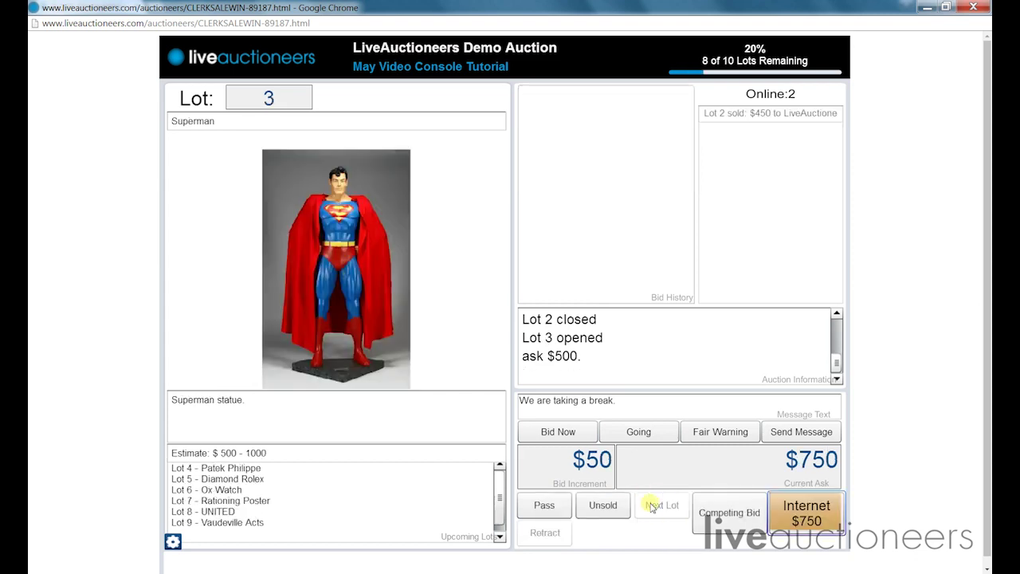
drag(523, 356, 799, 357)
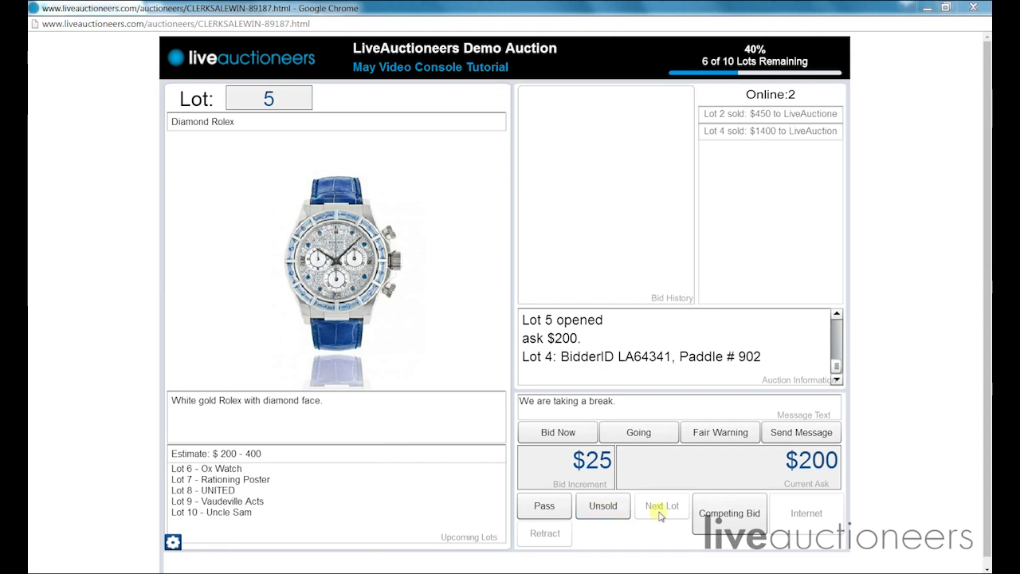
- Record a $200 competing bid on lot 5, the Diamond Rolex, and retract it
click(725, 514)
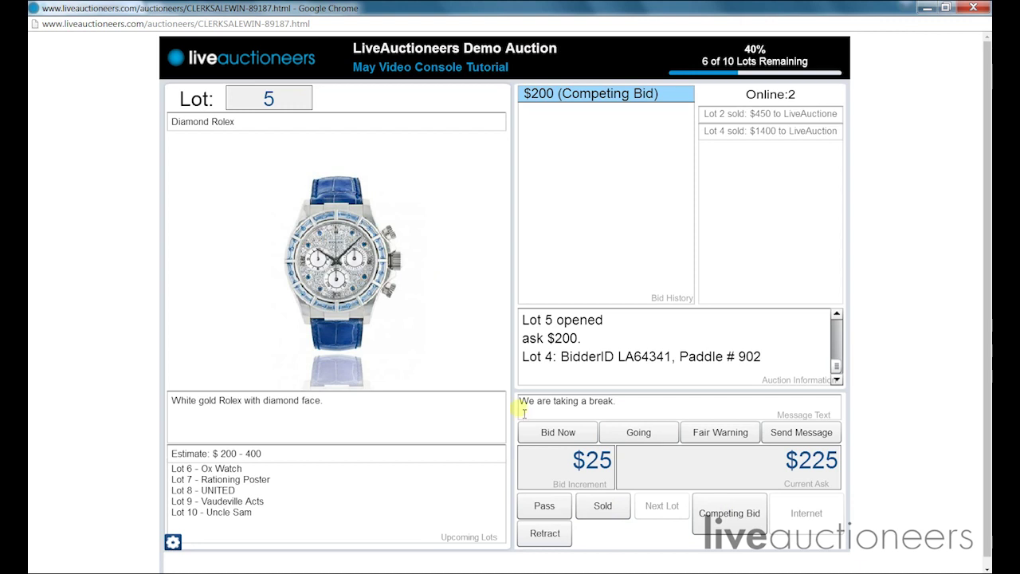
click(548, 534)
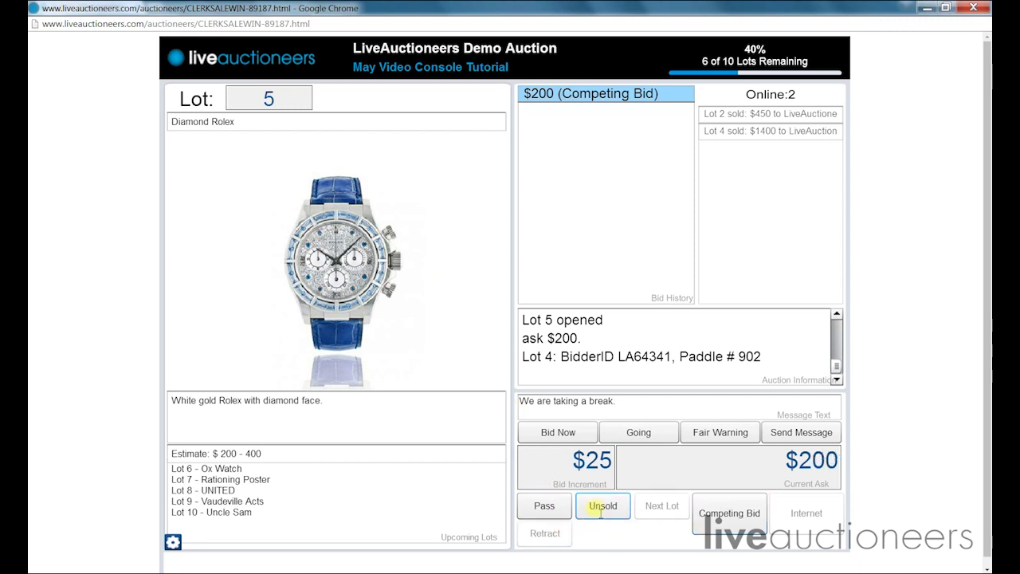
- Skip lot 5, the Diamond Rolex, and jump directly to lot 6, the Ox Watch
double_click(268, 100)
click(269, 104)
double_click(271, 102)
text(6)
key(Return)
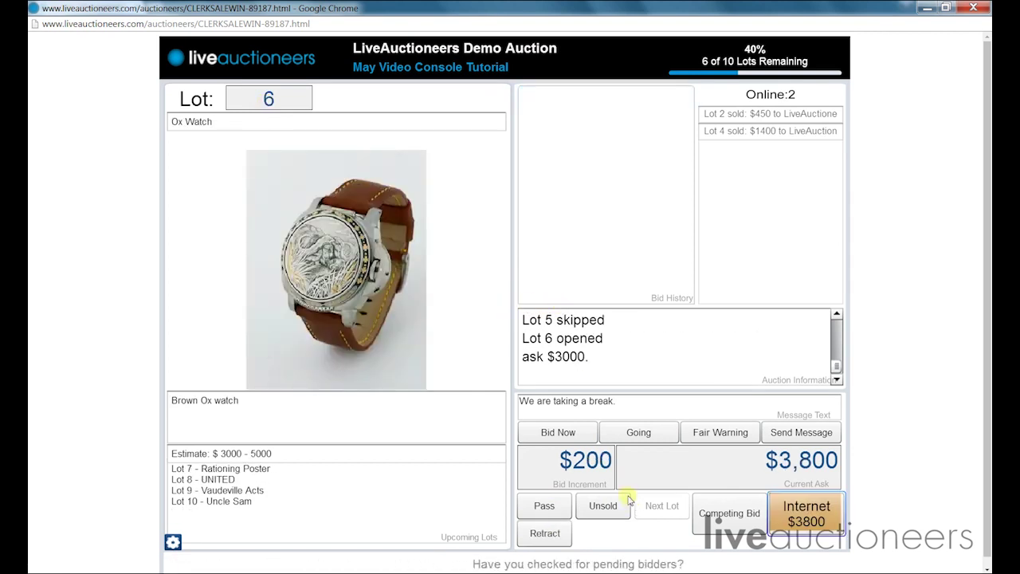
- Return to lot 5, the Diamond Rolex, and pass it
double_click(276, 101)
text(5)
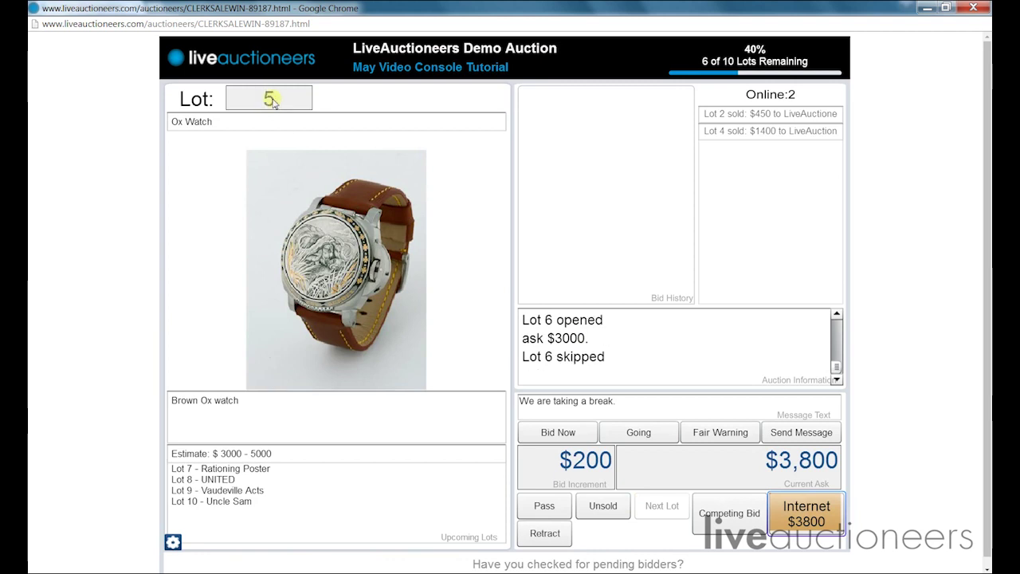
key(Return)
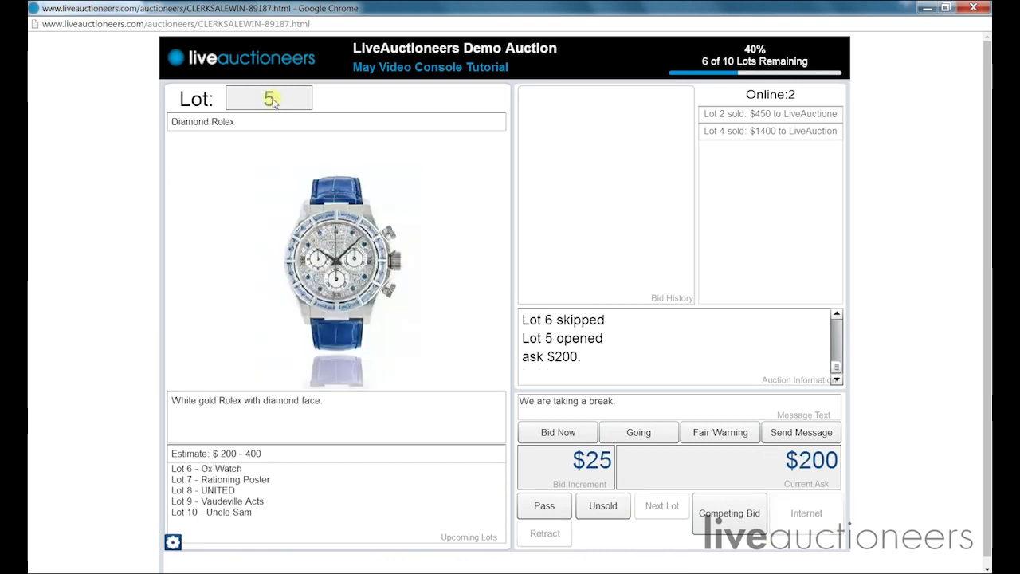
click(556, 511)
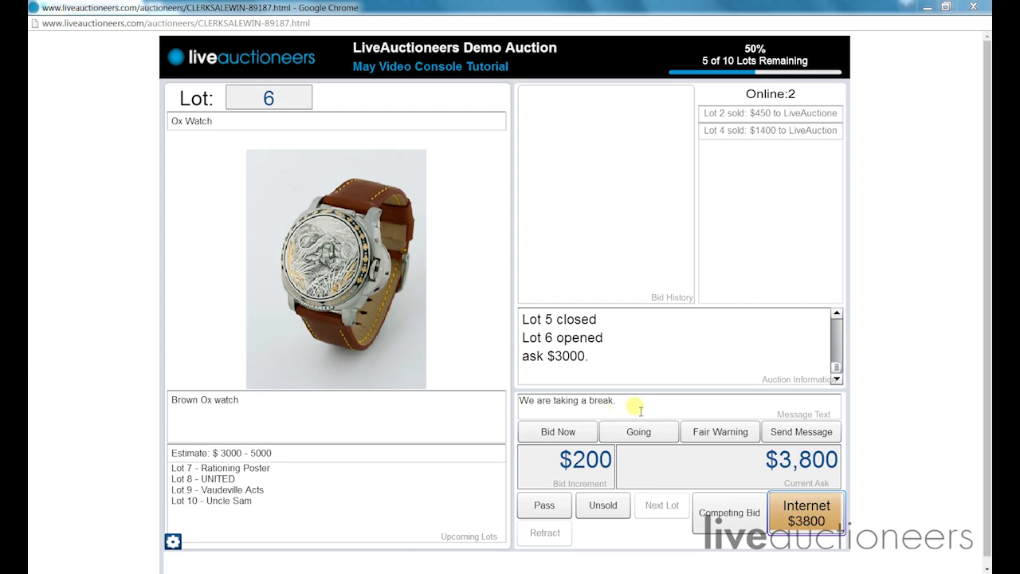
- Send bidders the message "We are taking a break." and briefly pause and resume the auction
click(783, 432)
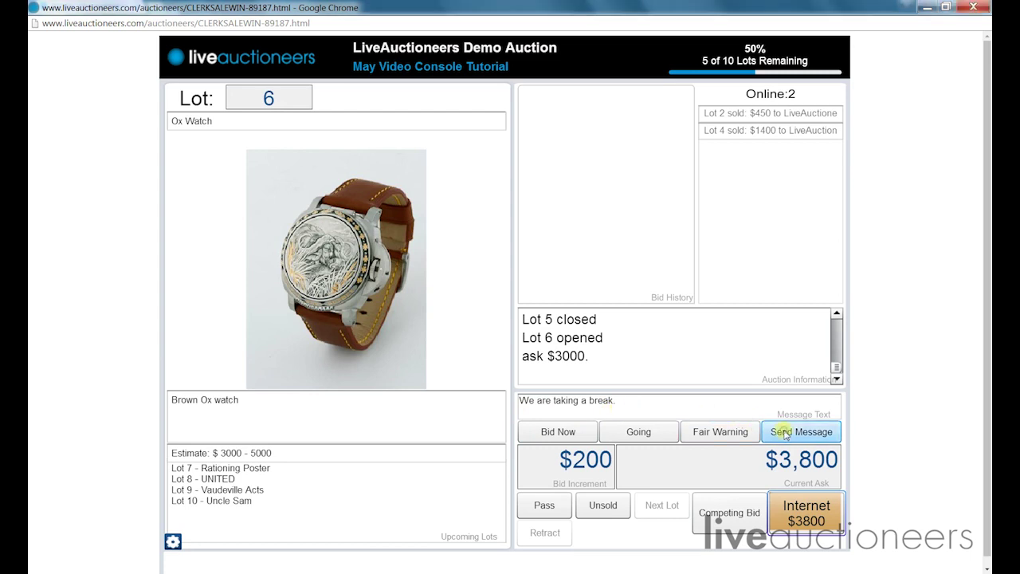
click(173, 543)
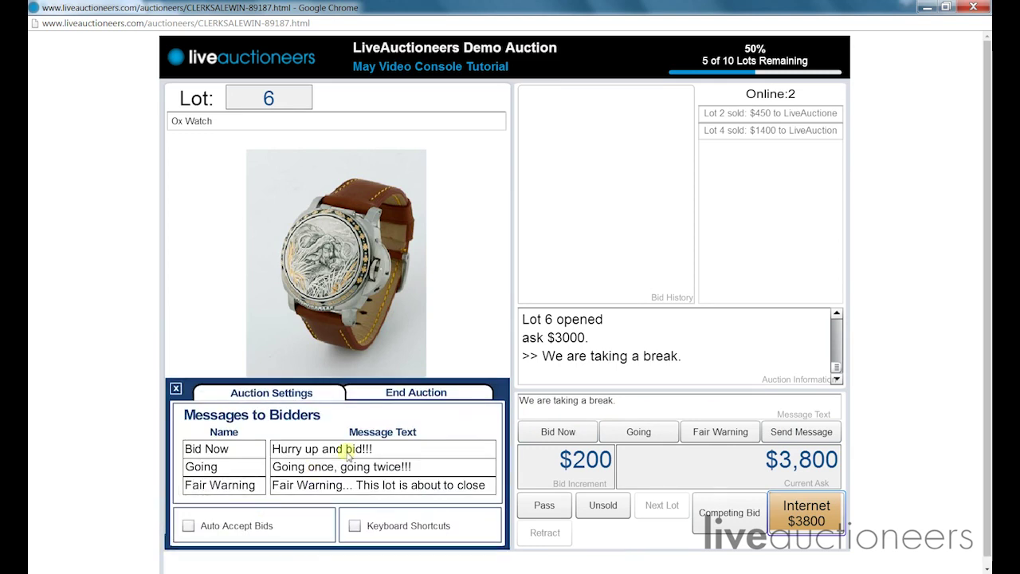
click(417, 393)
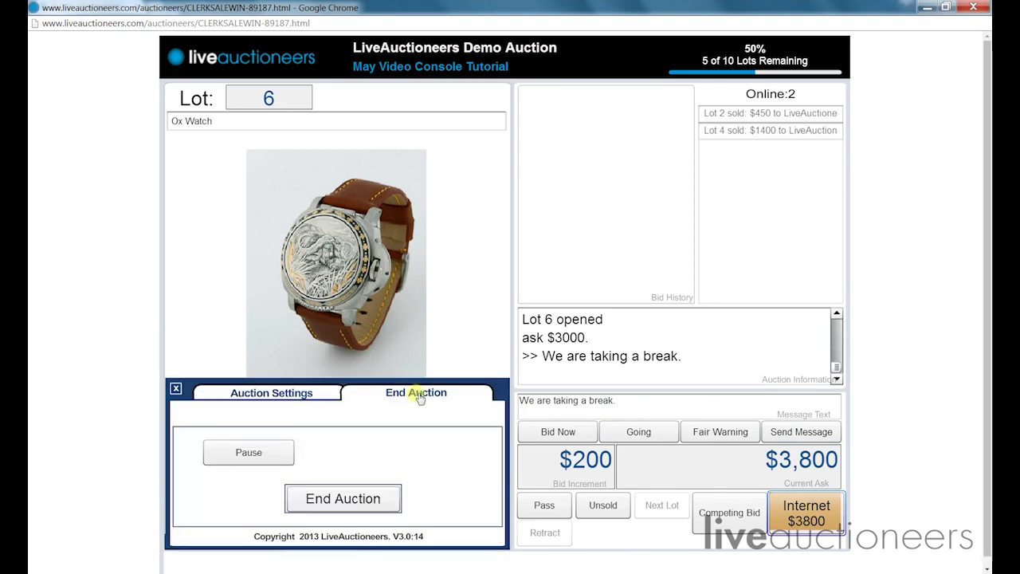
click(253, 452)
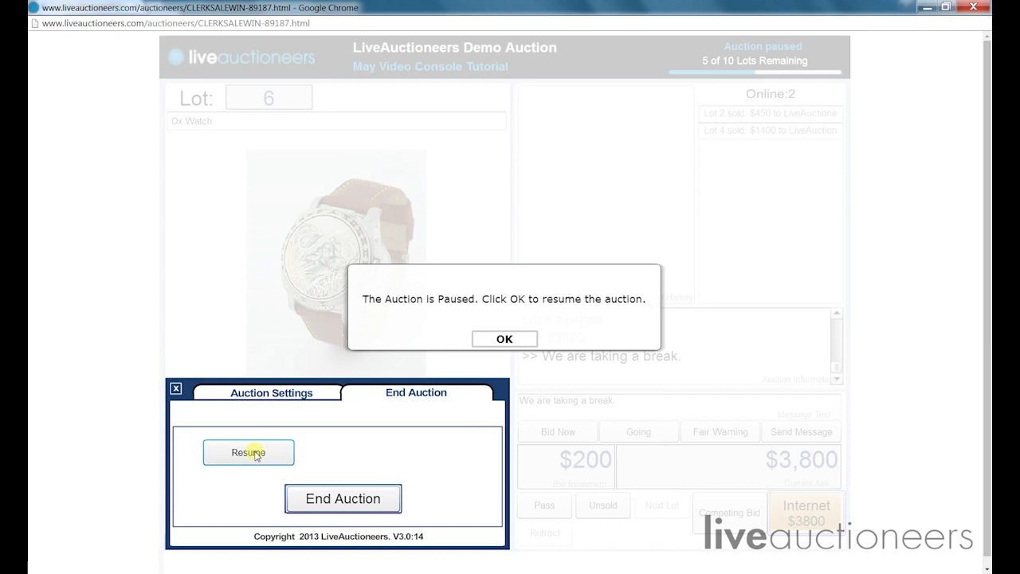
click(255, 453)
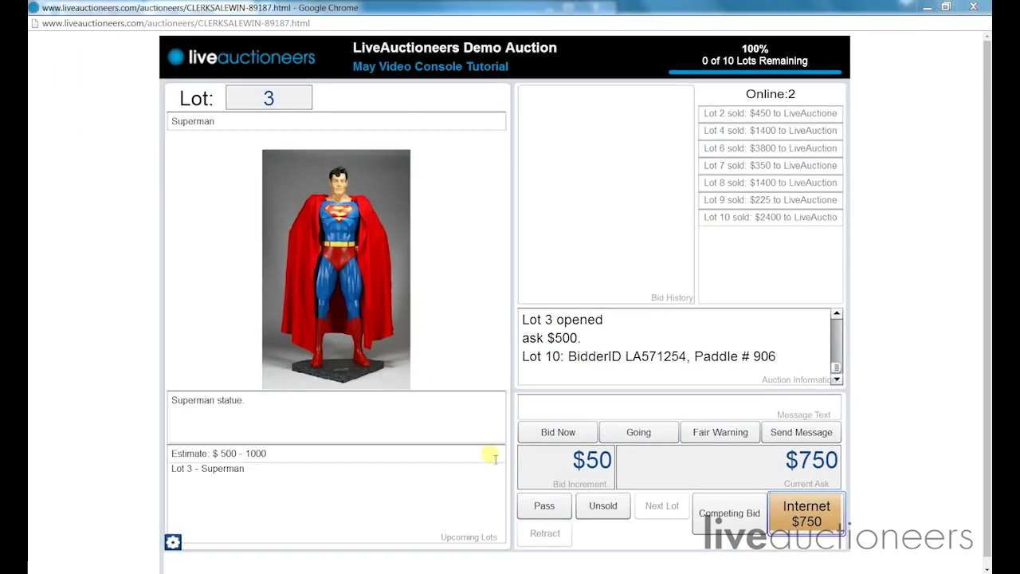
- Sell lot 3, the Superman statue, to the $750 Internet bid and end the auction
click(831, 514)
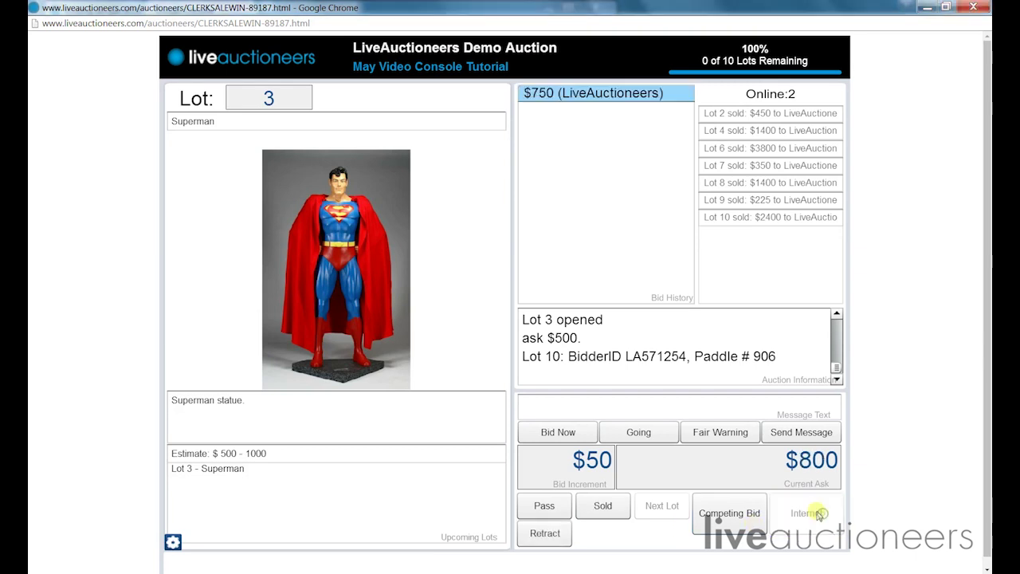
click(621, 505)
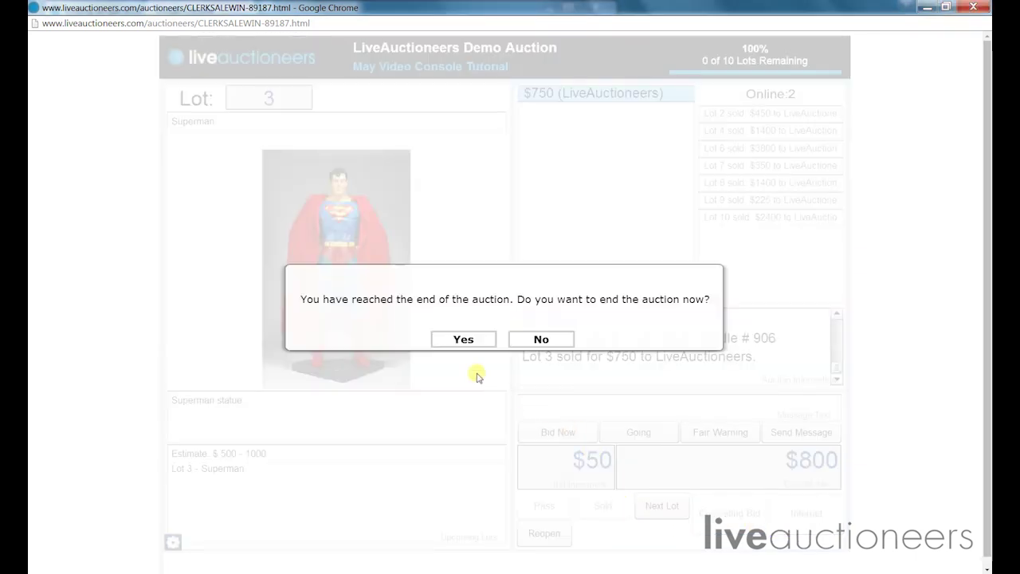
click(466, 340)
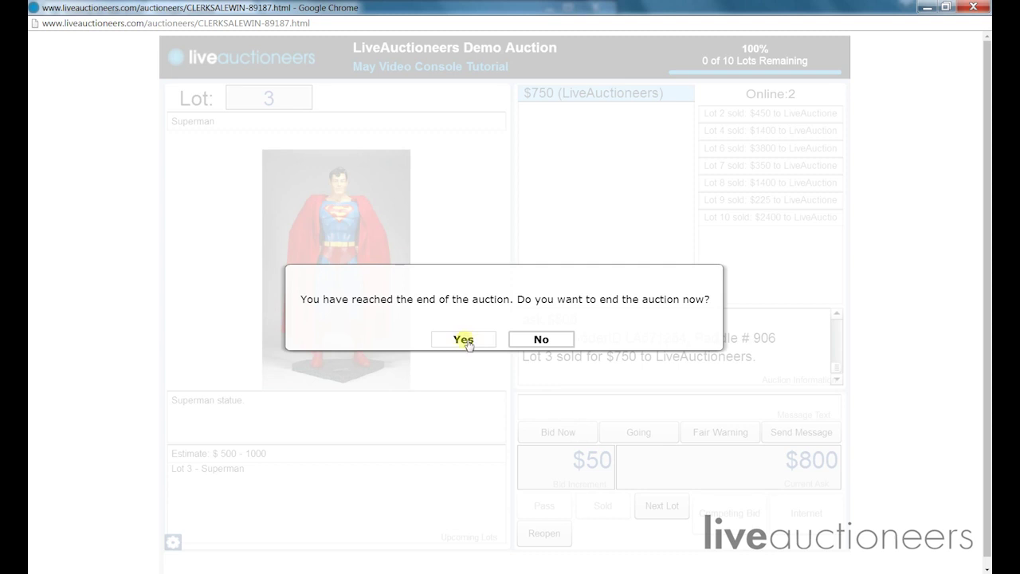
click(465, 341)
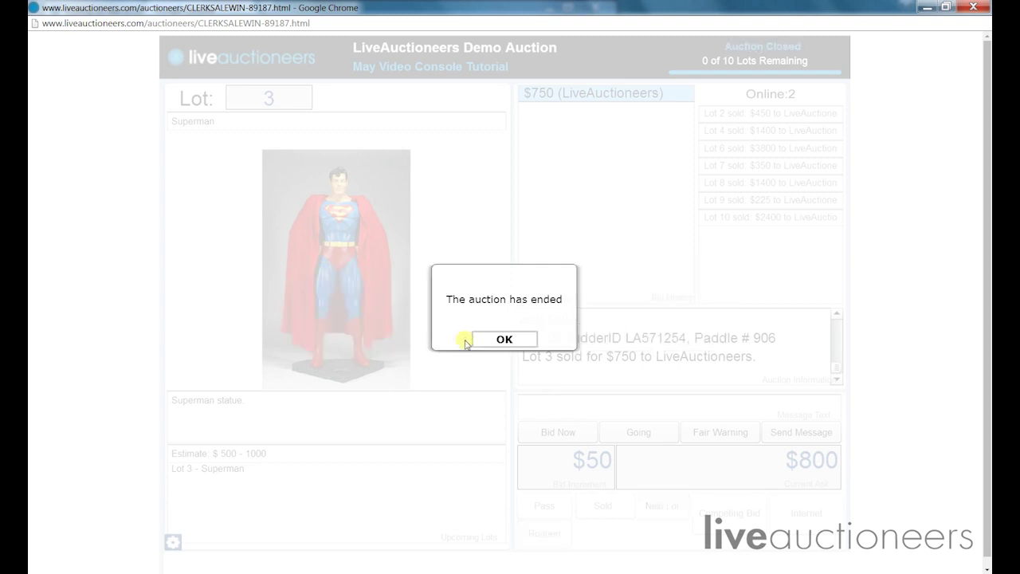